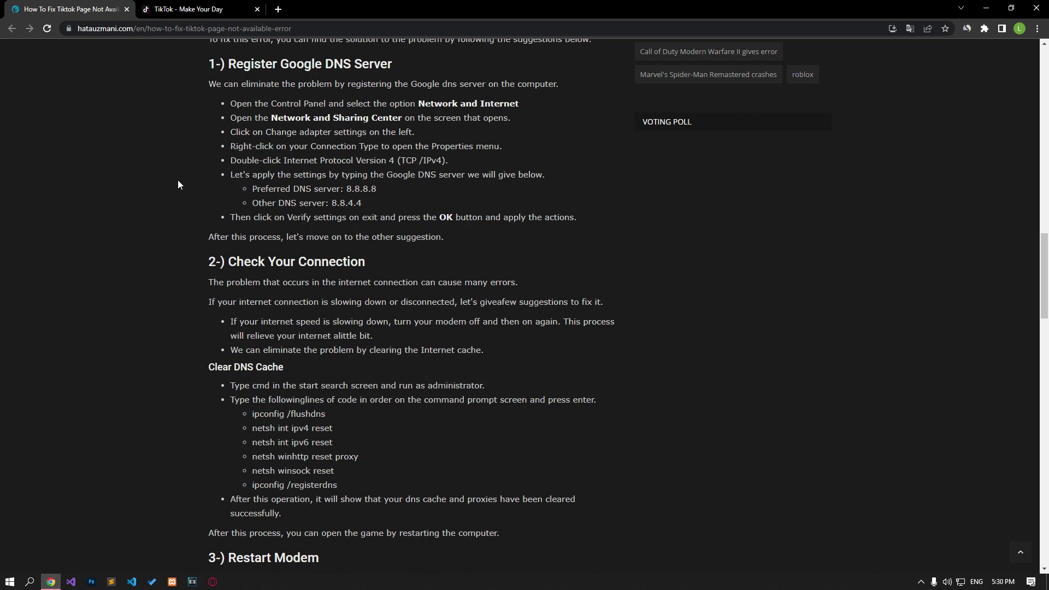
Launch Control Panel from Start and go to Network and Sharing Center
{"action": "left_click", "coordinate": [10, 582]}
{"action": "type", "text": "control"}
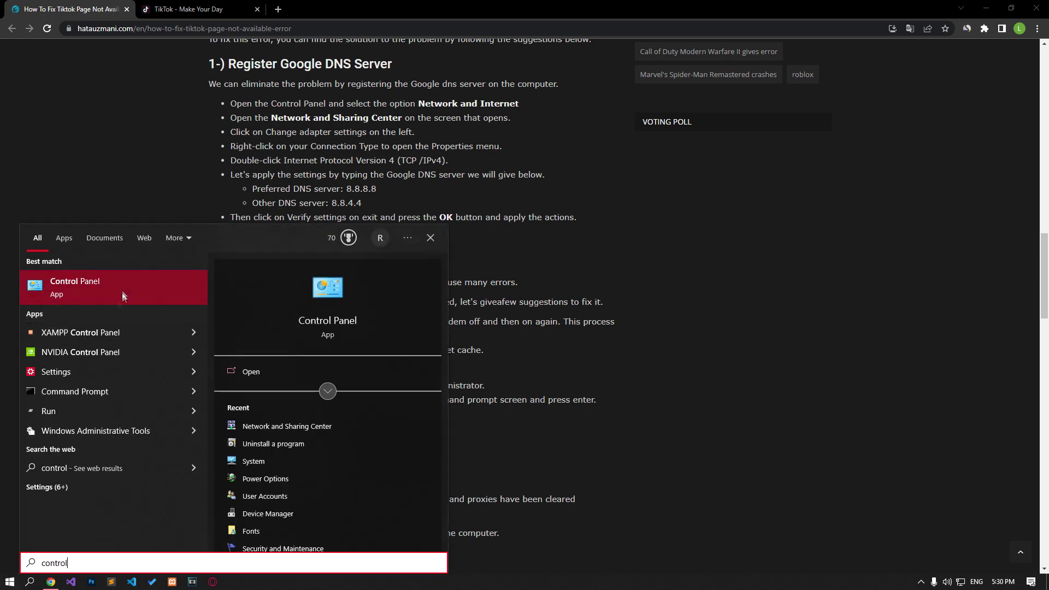
{"action": "left_click", "coordinate": [110, 288]}
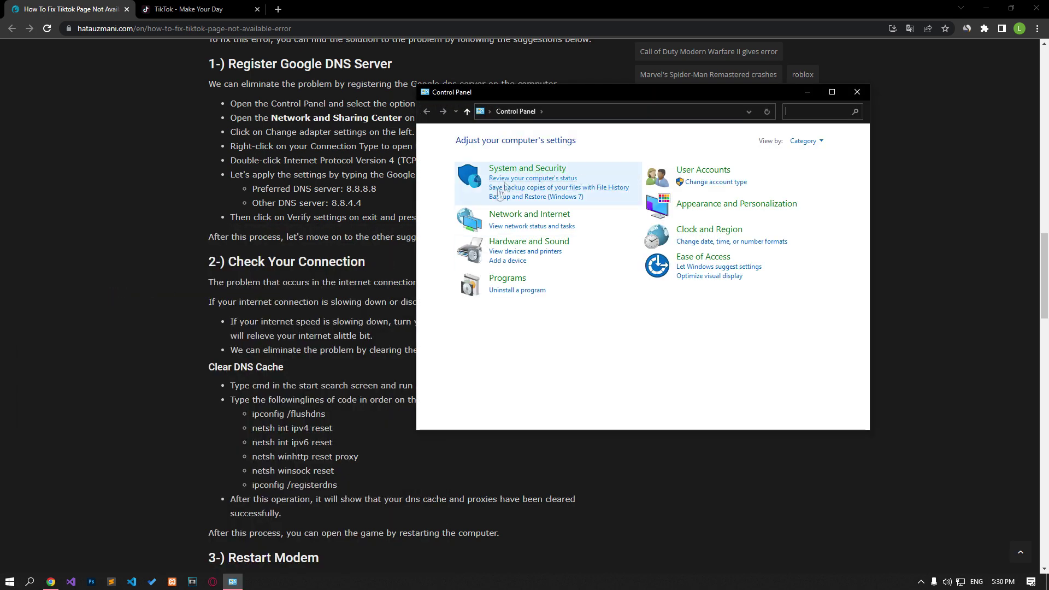
{"action": "left_click", "coordinate": [532, 214]}
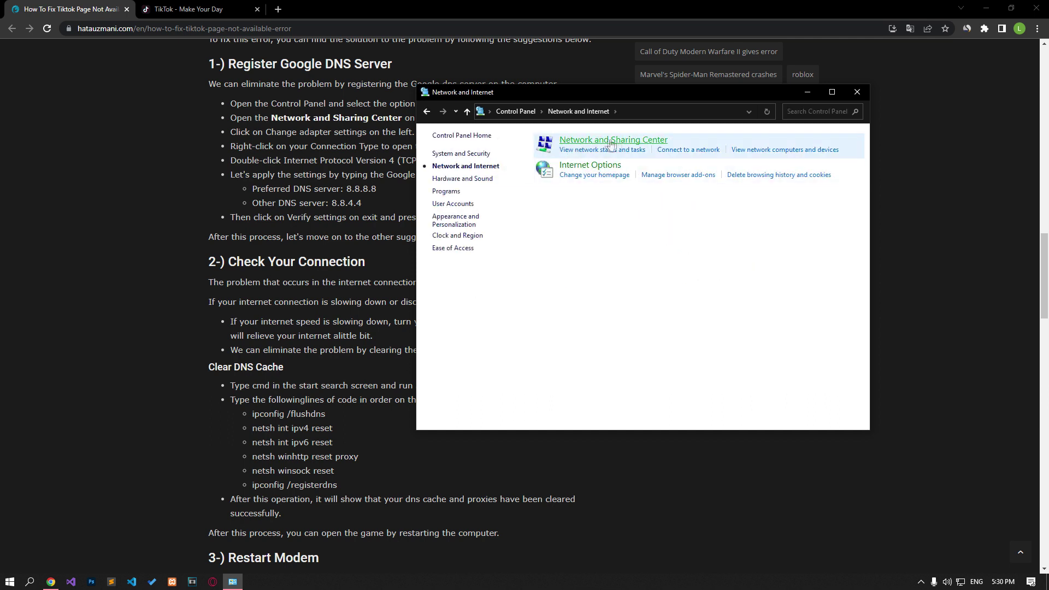
{"action": "left_click", "coordinate": [652, 141]}
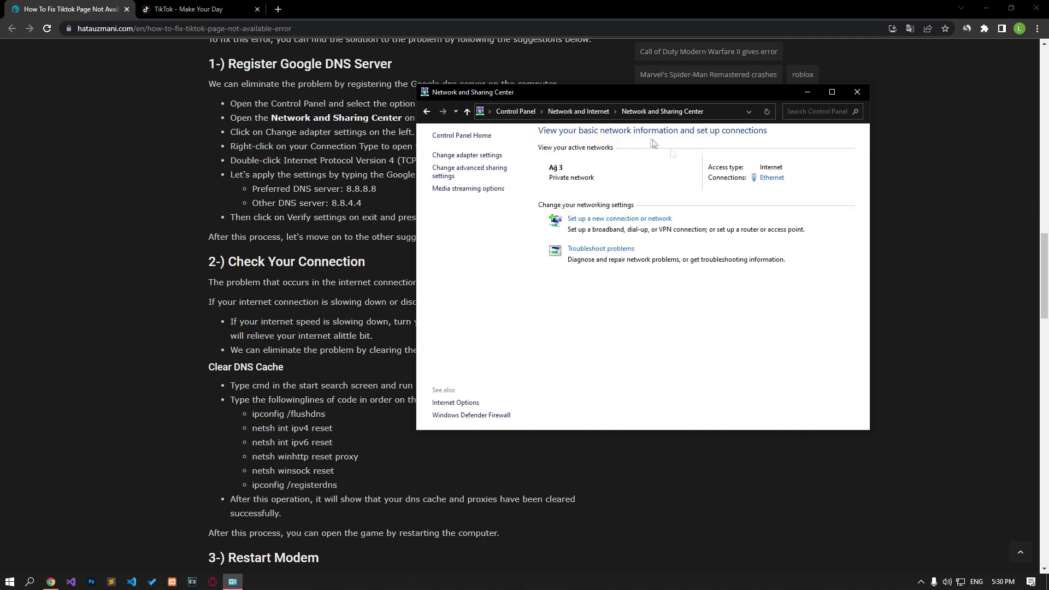
Open the Ethernet connection's properties and its TCP/IPv4 settings
{"action": "left_click", "coordinate": [772, 178]}
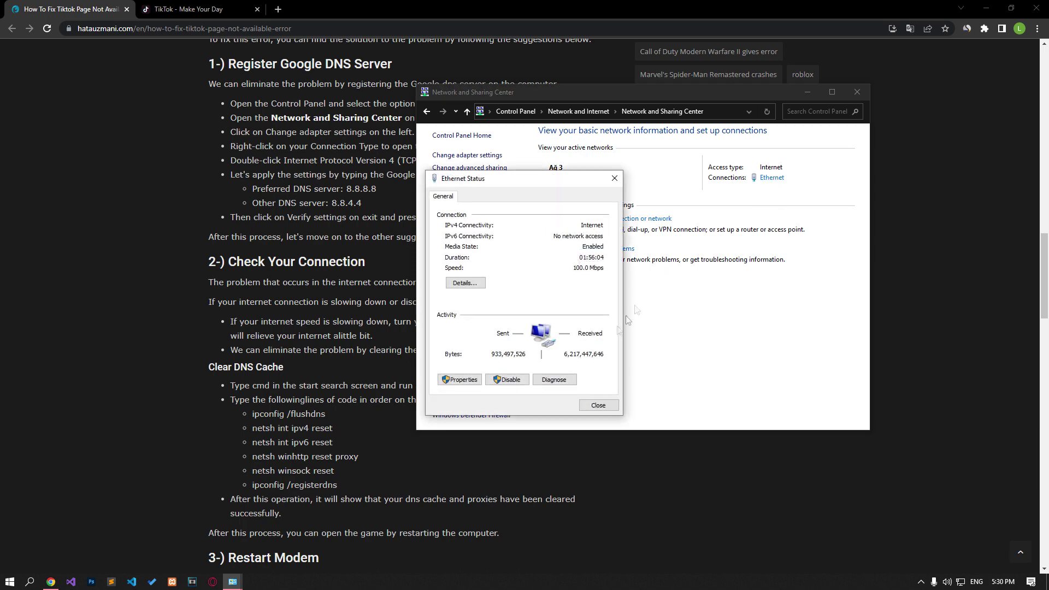
{"action": "left_click", "coordinate": [460, 381]}
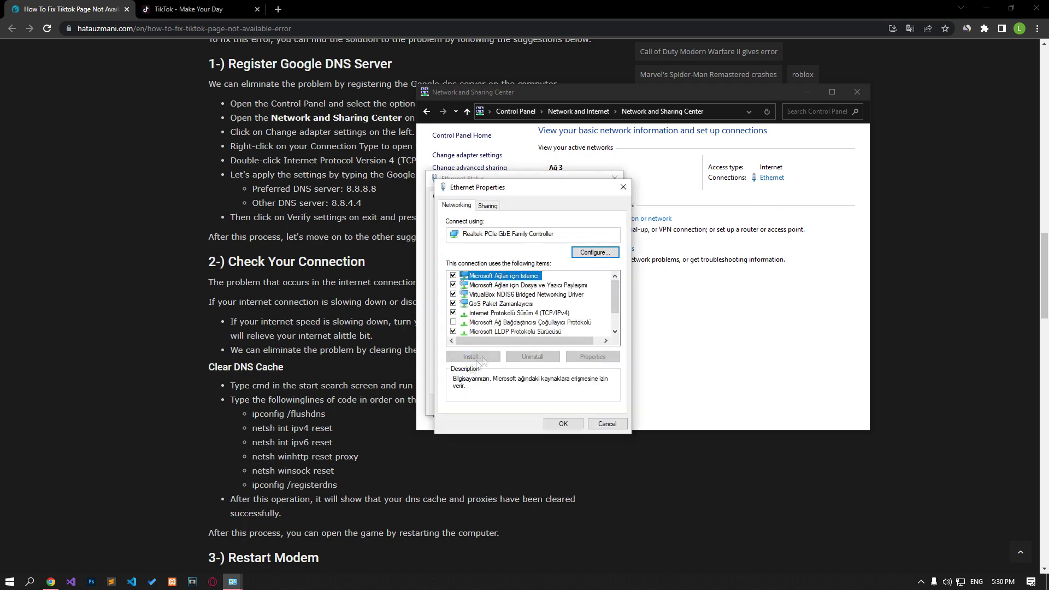
{"action": "left_click", "coordinate": [493, 314]}
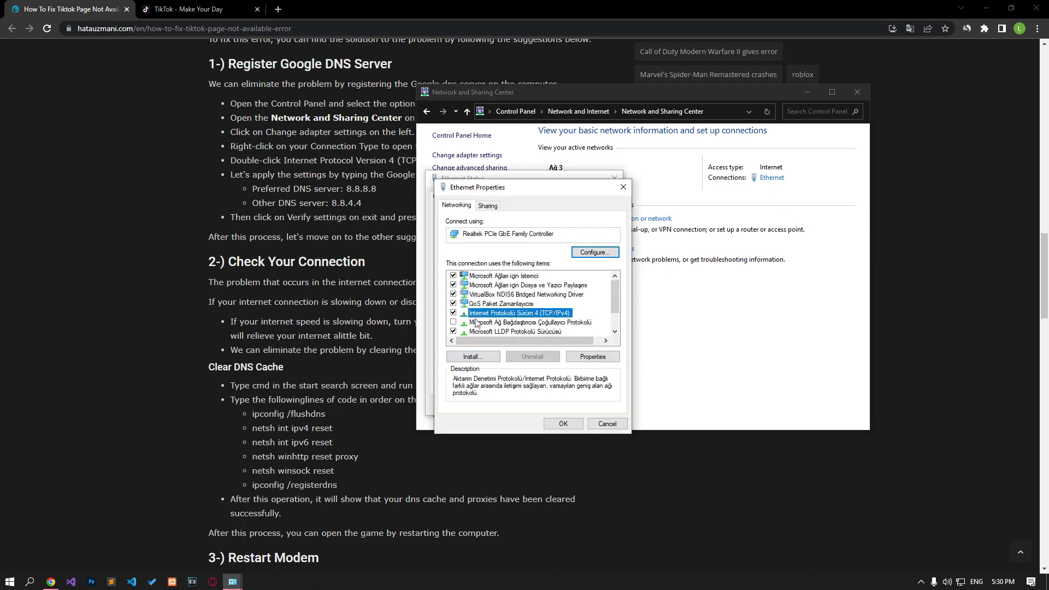
{"action": "double_click", "coordinate": [549, 316]}
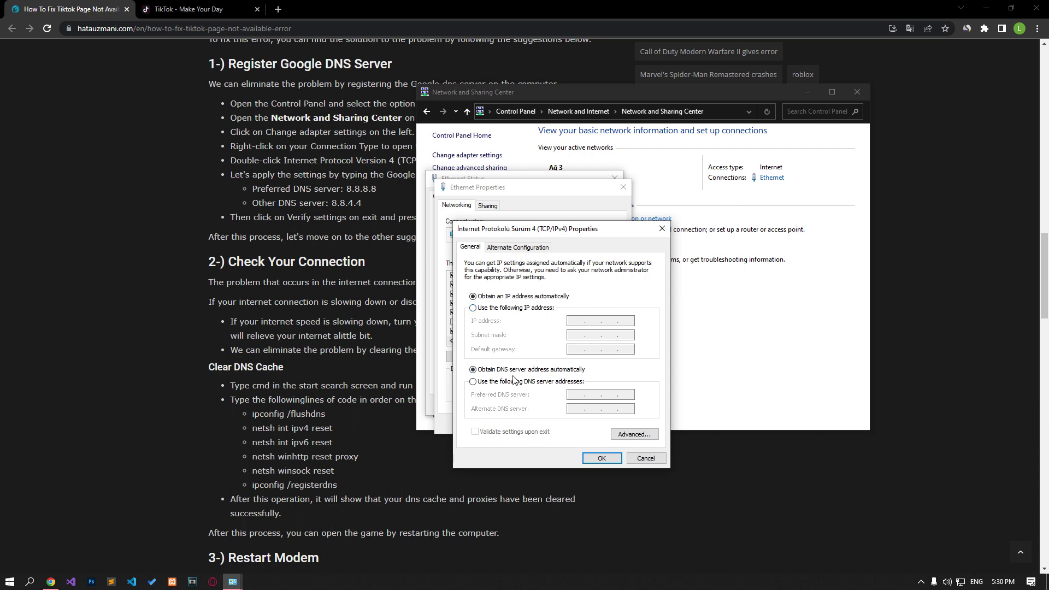
Set the IPv4 DNS servers manually to 8.8.8.8 and 8.8.4.4
{"action": "left_click", "coordinate": [512, 381]}
{"action": "type", "text": "8.8.8."}
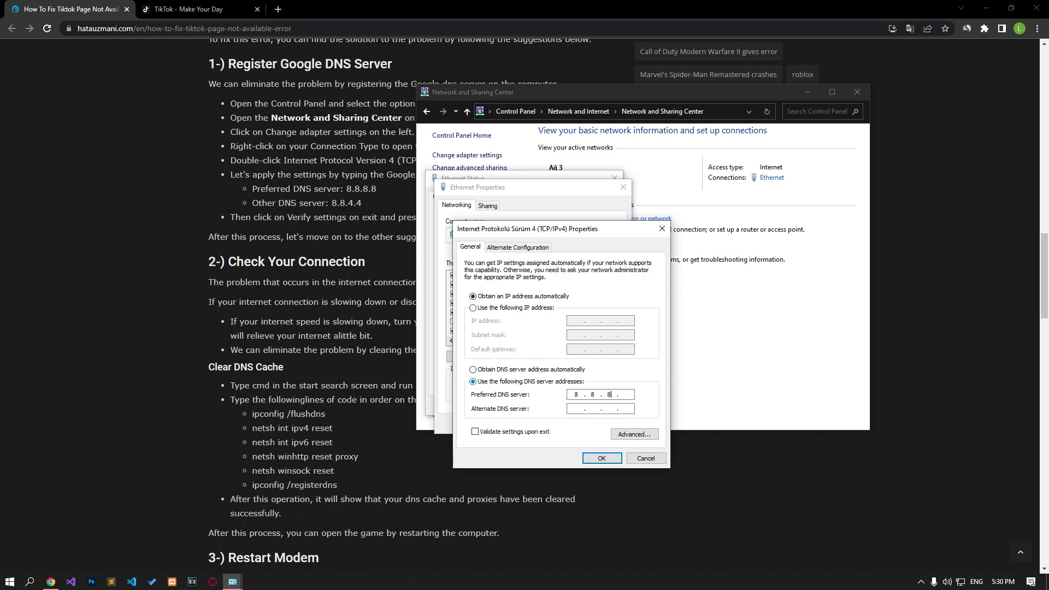
{"action": "type", "text": "4.4"}
{"action": "left_click", "coordinate": [601, 458]}
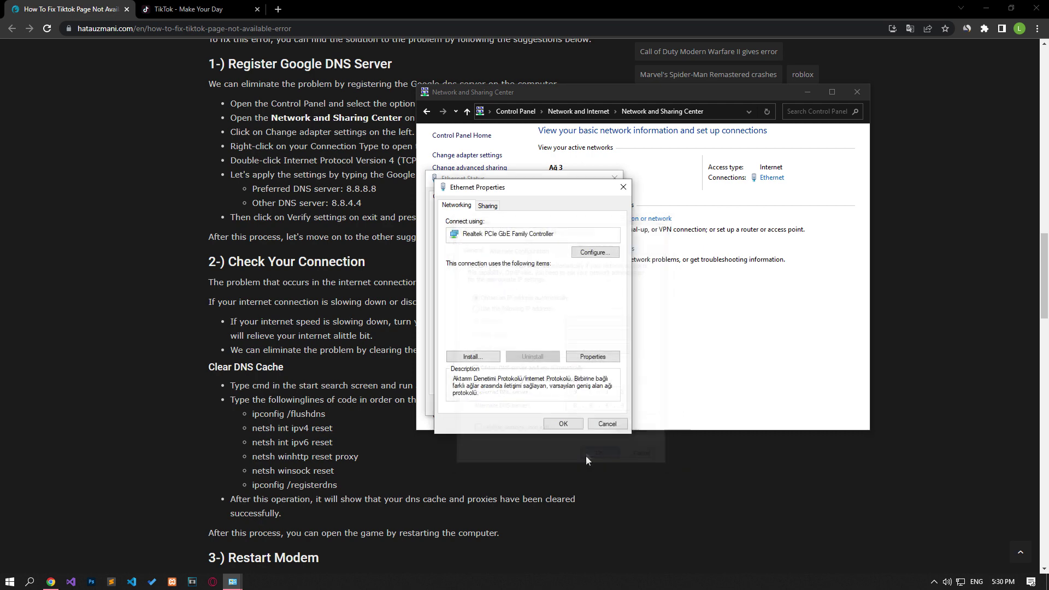
Disable TCP/IPv6 for Ethernet, apply the change, and close the status window
{"action": "scroll", "coordinate": [517, 320], "scroll_direction": "down", "scroll_amount": 1}
{"action": "left_click", "coordinate": [516, 313]}
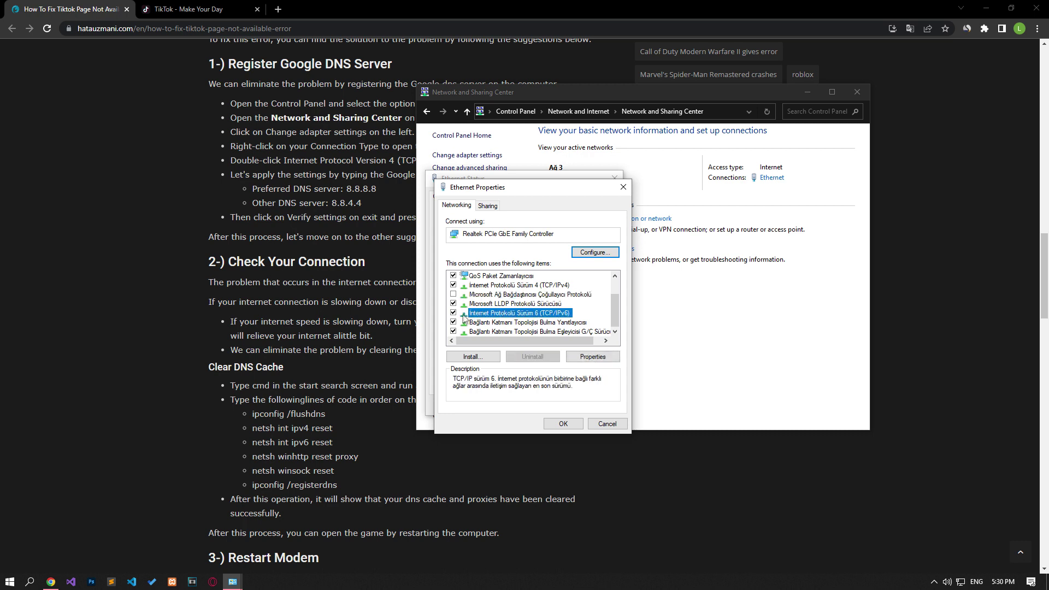
{"action": "left_click", "coordinate": [453, 313]}
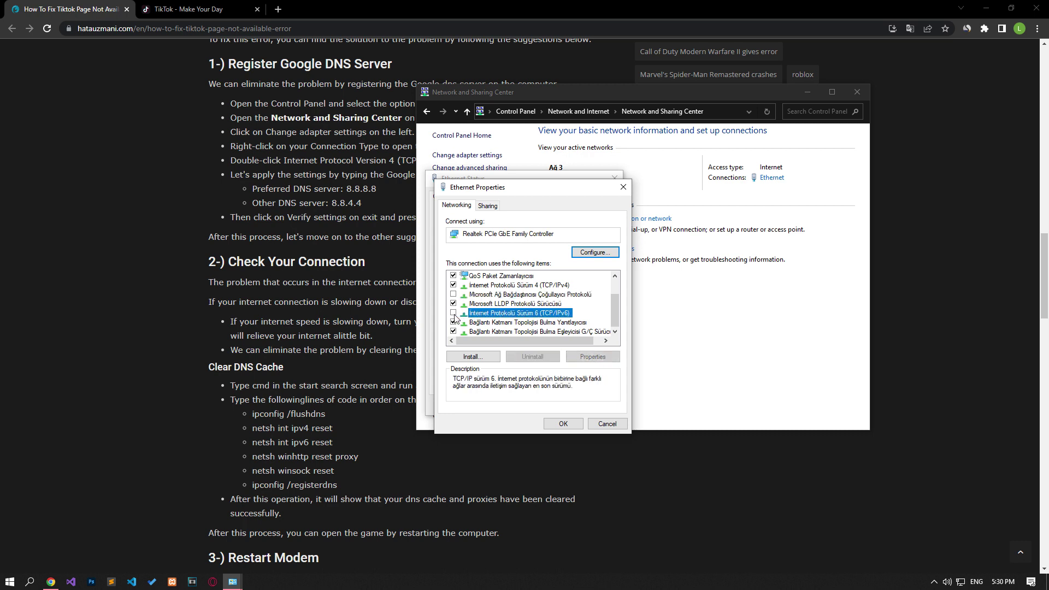
{"action": "left_click", "coordinate": [564, 424]}
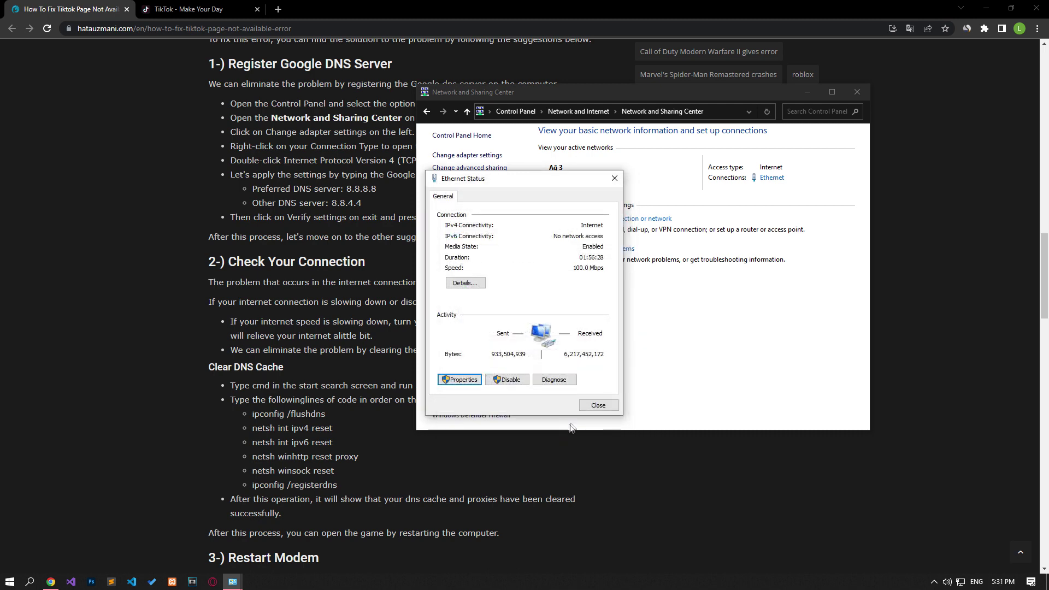
{"action": "left_click", "coordinate": [601, 411]}
Close Network and Sharing Center and launch Command Prompt as administrator
{"action": "left_click", "coordinate": [857, 93]}
{"action": "key", "text": "super"}
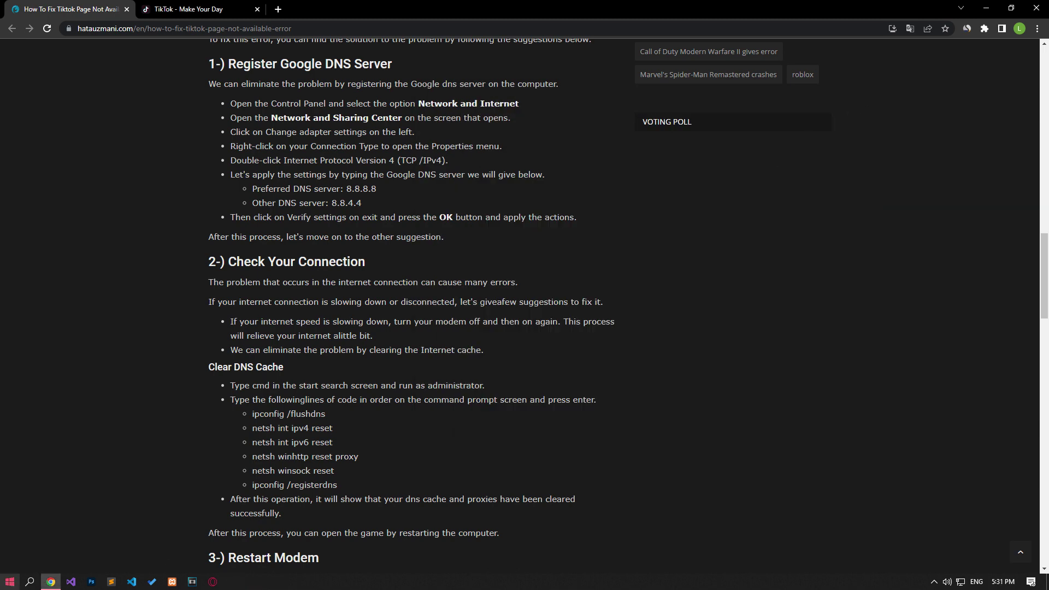
{"action": "type", "text": "cmd"}
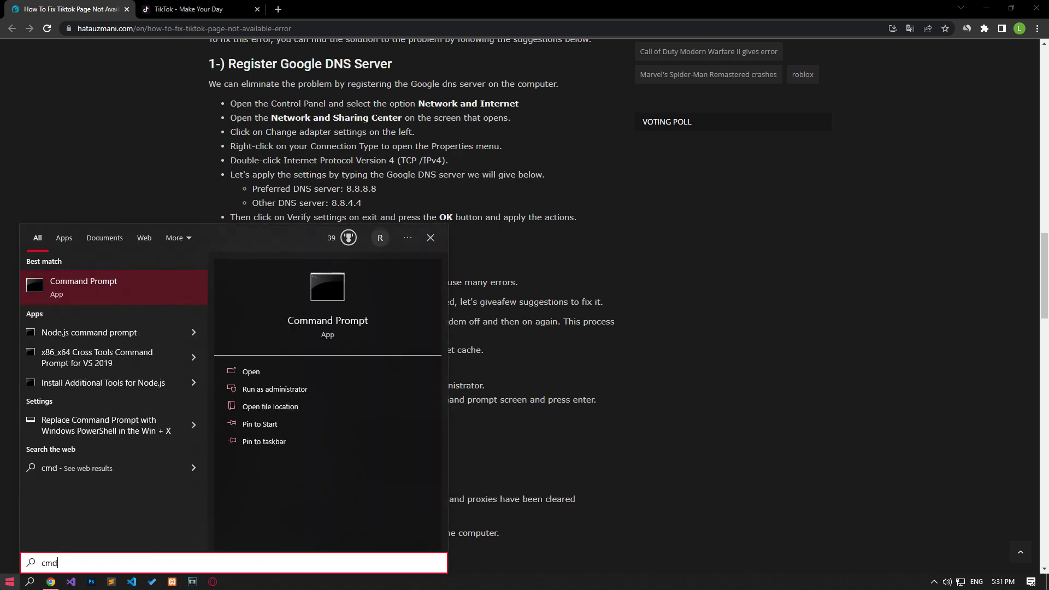
{"action": "left_click", "coordinate": [267, 392]}
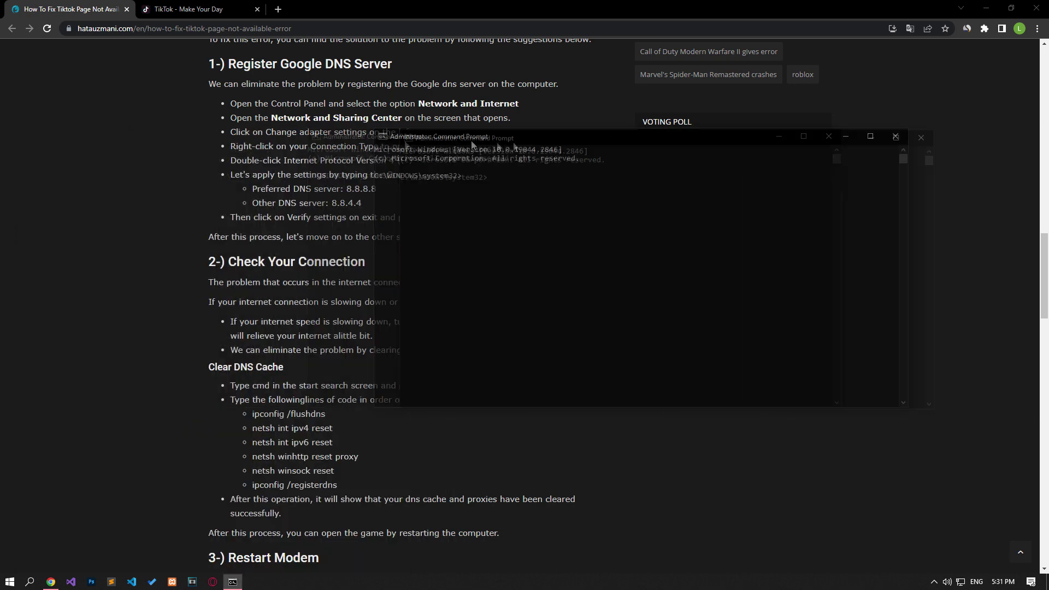
Run the article's commands: flushdns, netsh winhttp reset proxy, netsh winsock reset, ipconfig /registerdns
{"action": "triple_click", "coordinate": [297, 414]}
{"action": "key", "text": "ctrl+c"}
{"action": "right_click", "coordinate": [683, 274]}
{"action": "key", "text": "Return"}
{"action": "triple_click", "coordinate": [292, 428]}
{"action": "triple_click", "coordinate": [292, 442]}
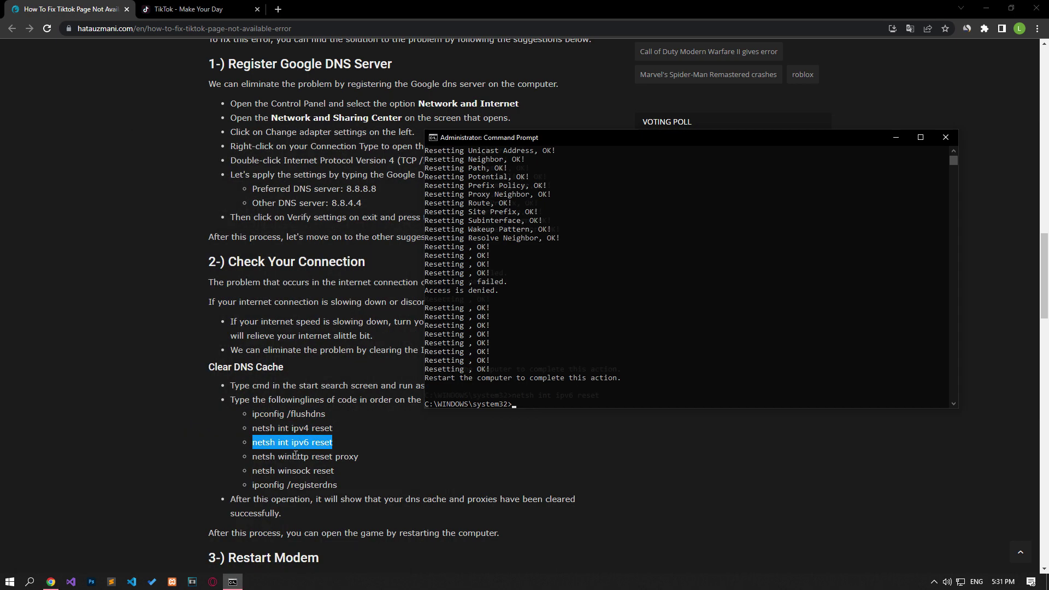
{"action": "triple_click", "coordinate": [304, 457]}
{"action": "key", "text": "Return"}
{"action": "triple_click", "coordinate": [293, 470]}
{"action": "key", "text": "Return"}
{"action": "triple_click", "coordinate": [294, 485]}
{"action": "key", "text": "Return"}
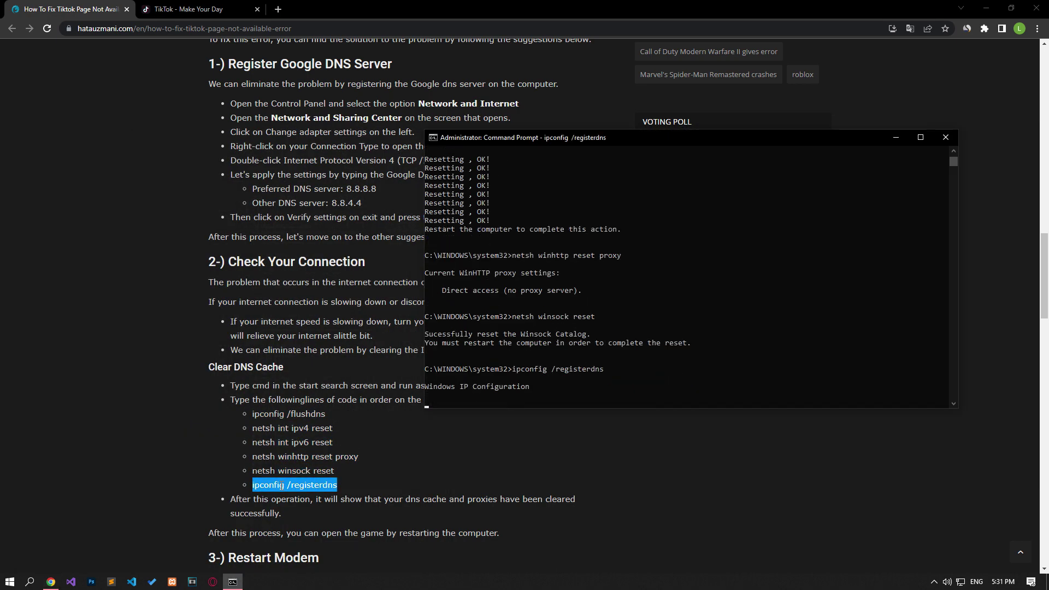
Close Command Prompt and bring up Start's power options for a restart
{"action": "left_click", "coordinate": [945, 138]}
{"action": "left_click", "coordinate": [10, 581]}
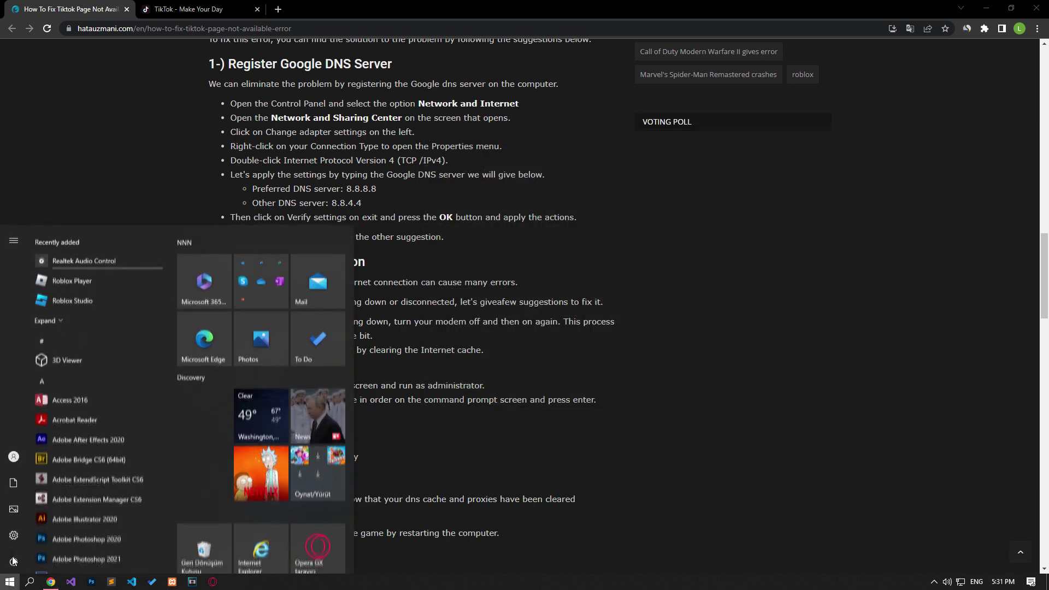
{"action": "left_click", "coordinate": [14, 561]}
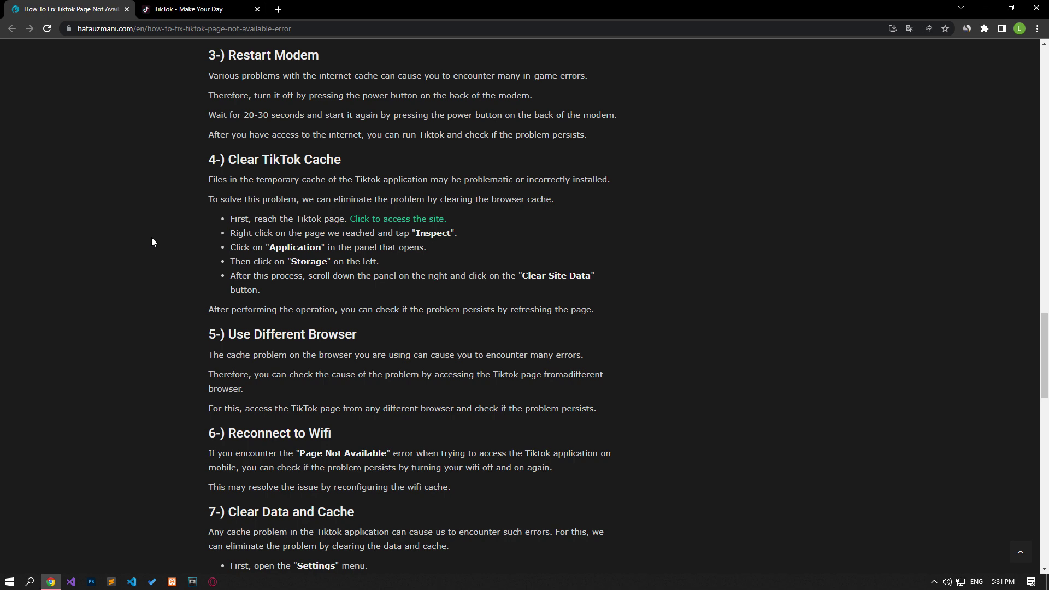
Move from the hatauzmani article to the 'TikTok - Make Your Day' For You tab
{"action": "scroll", "coordinate": [152, 238], "scroll_direction": "down", "scroll_amount": 2}
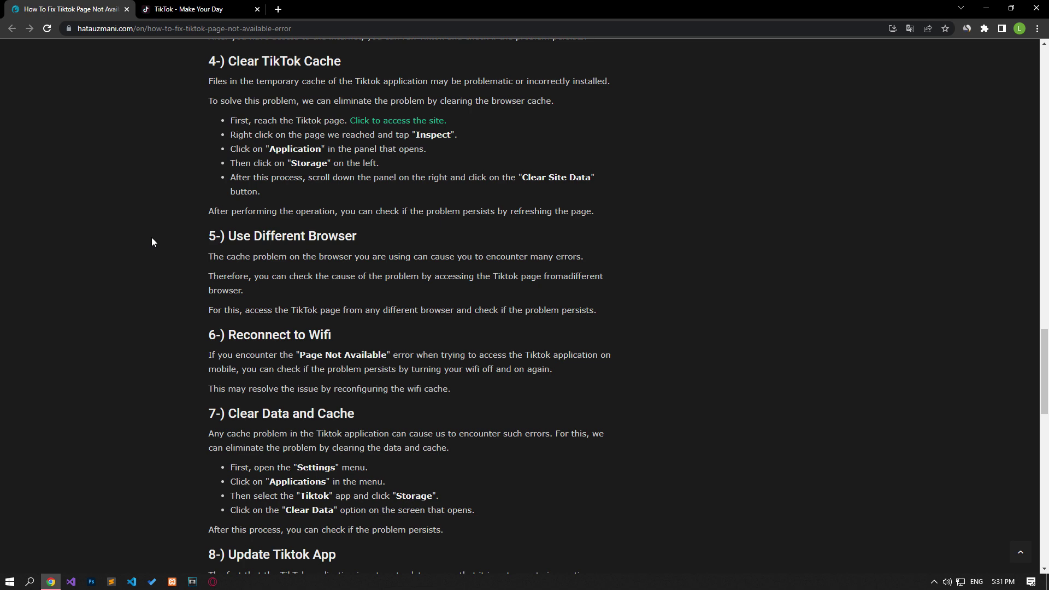
{"action": "key", "text": "ctrl+Tab"}
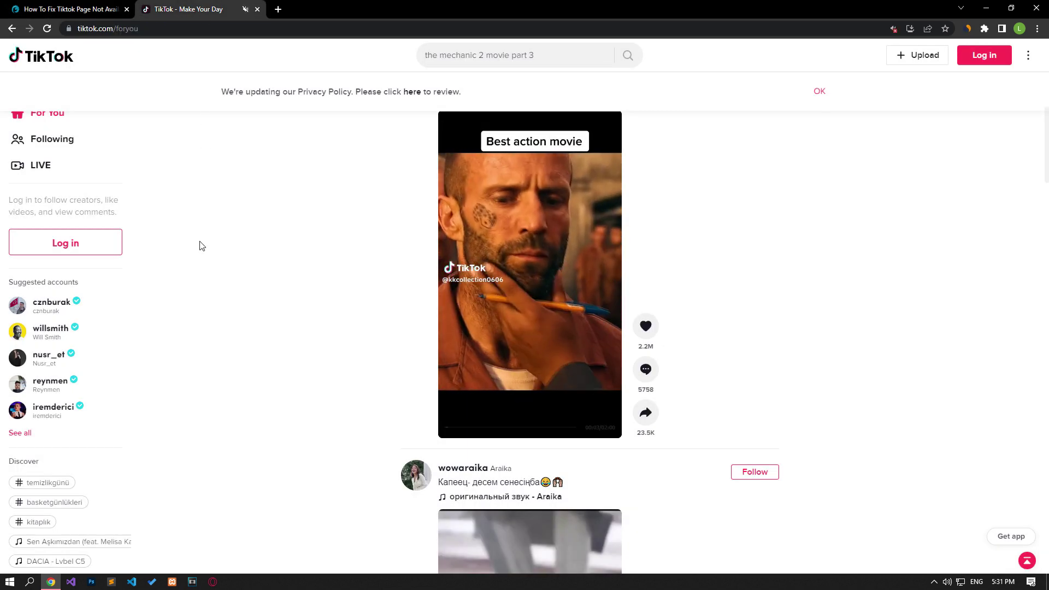
Clear tiktok.com's site data in DevTools Application storage, reload, and close DevTools
{"action": "right_click", "coordinate": [200, 246]}
{"action": "left_click", "coordinate": [233, 460]}
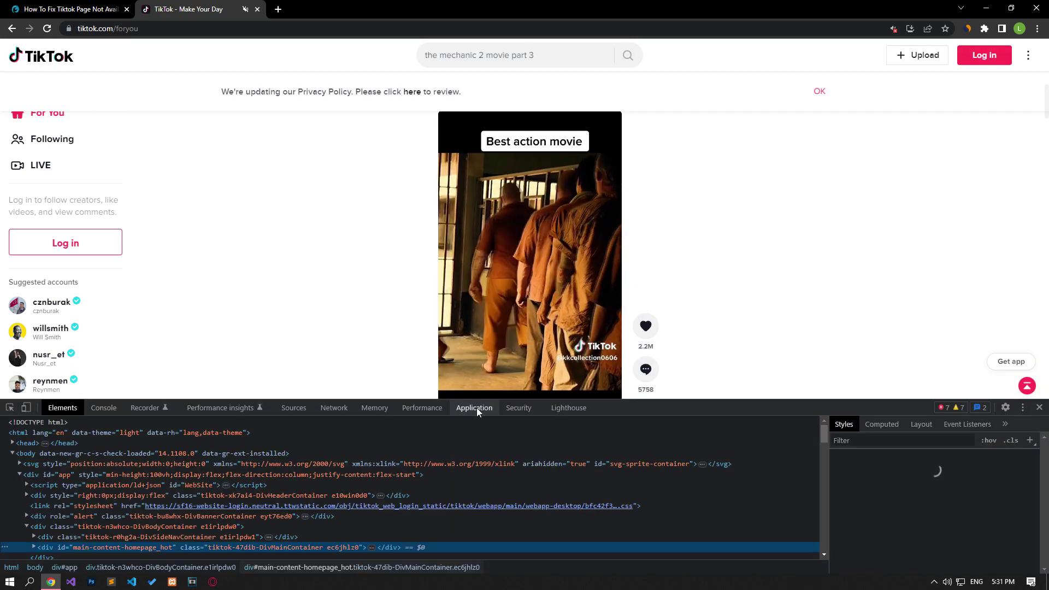
{"action": "left_click", "coordinate": [474, 408]}
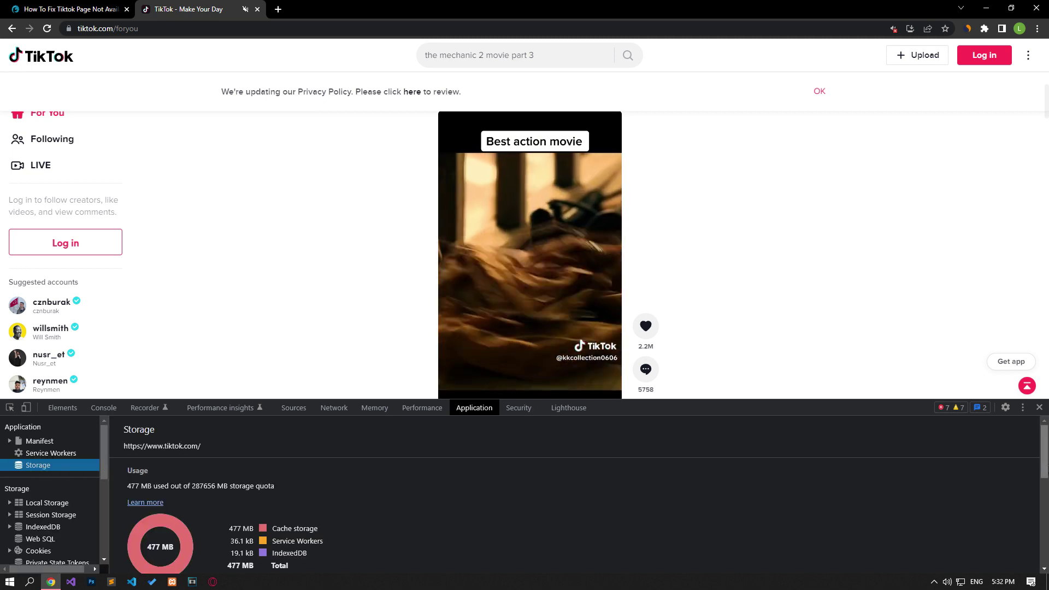
{"action": "scroll", "coordinate": [170, 476], "scroll_direction": "down", "scroll_amount": 5}
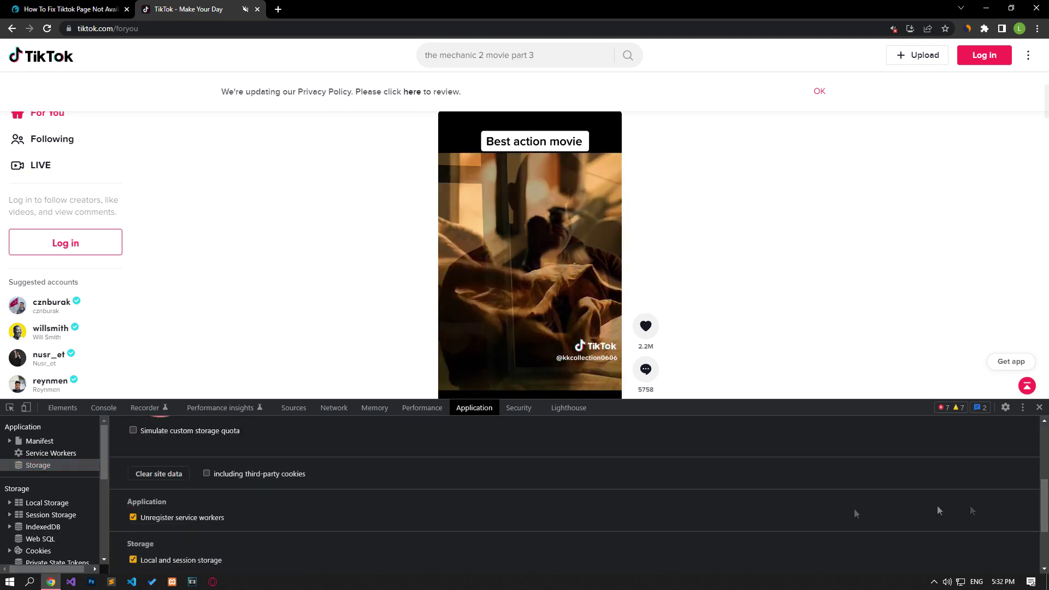
{"action": "left_click", "coordinate": [158, 474]}
{"action": "left_click", "coordinate": [47, 29]}
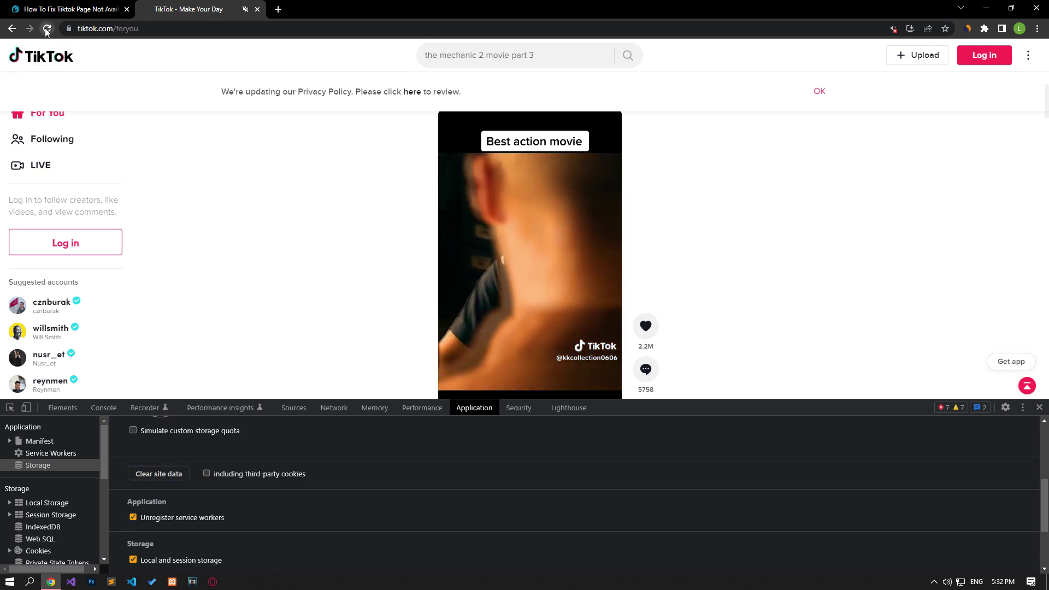
{"action": "left_click", "coordinate": [1039, 407]}
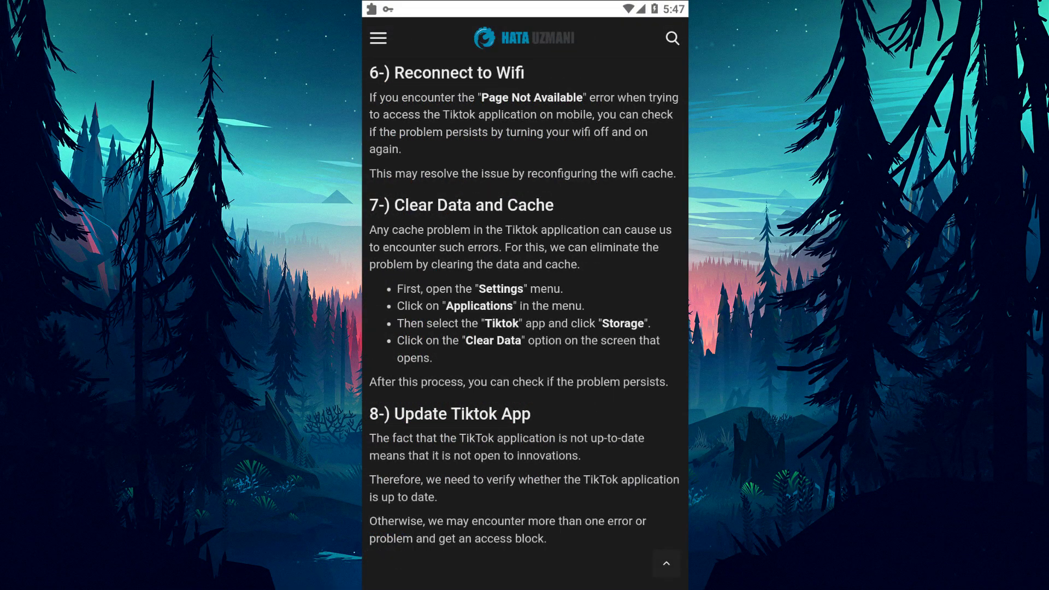
Toggle the Wi‑Fi quick-settings tile off and on, then return to the article
{"action": "left_click_drag", "start_coordinate": [543, 11], "coordinate": [524, 262]}
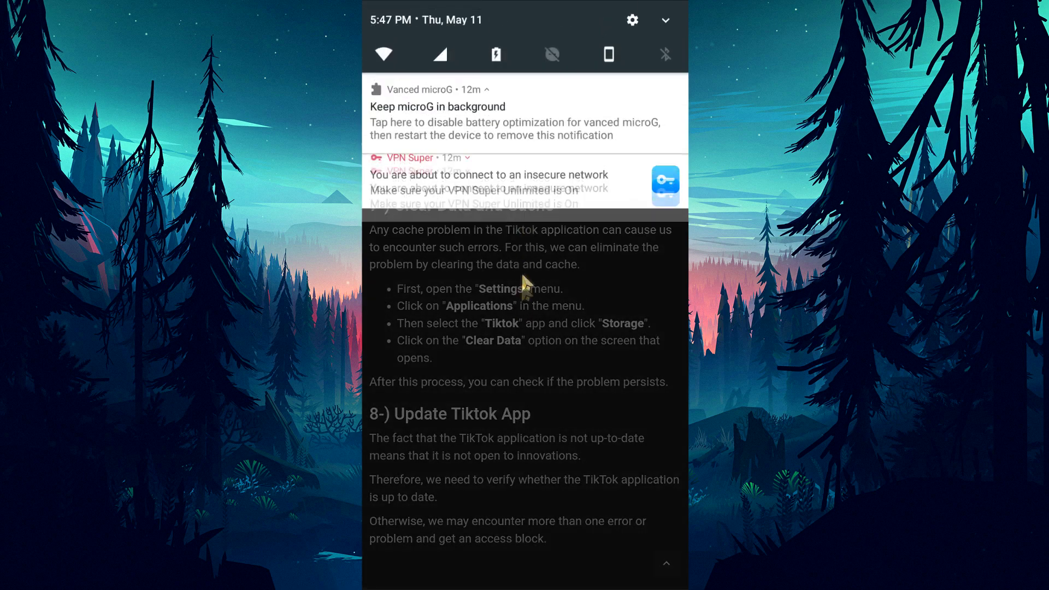
{"action": "left_click", "coordinate": [385, 54]}
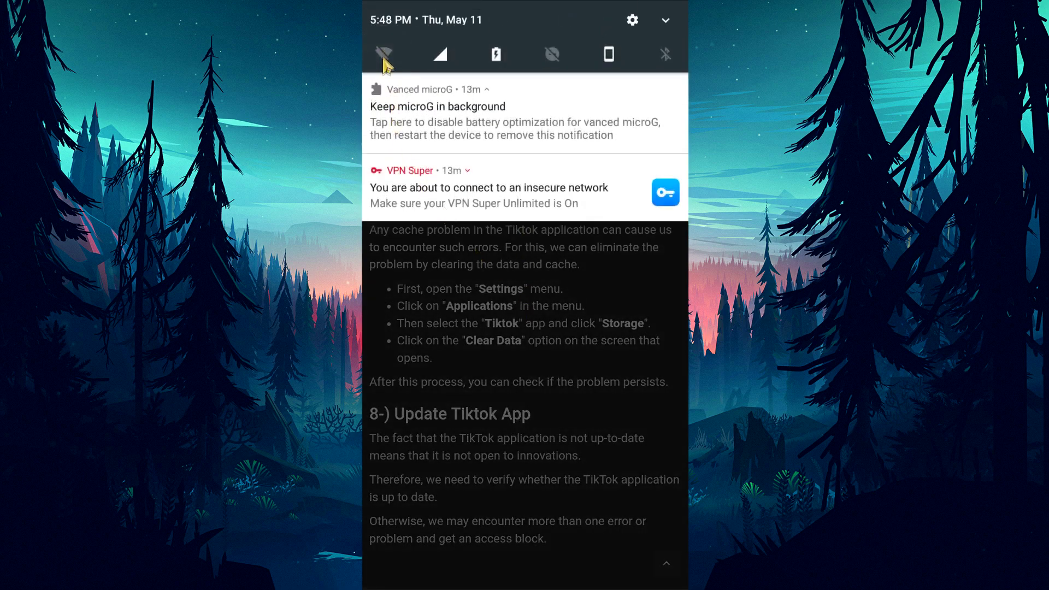
{"action": "left_click", "coordinate": [385, 55]}
{"action": "left_click", "coordinate": [534, 241]}
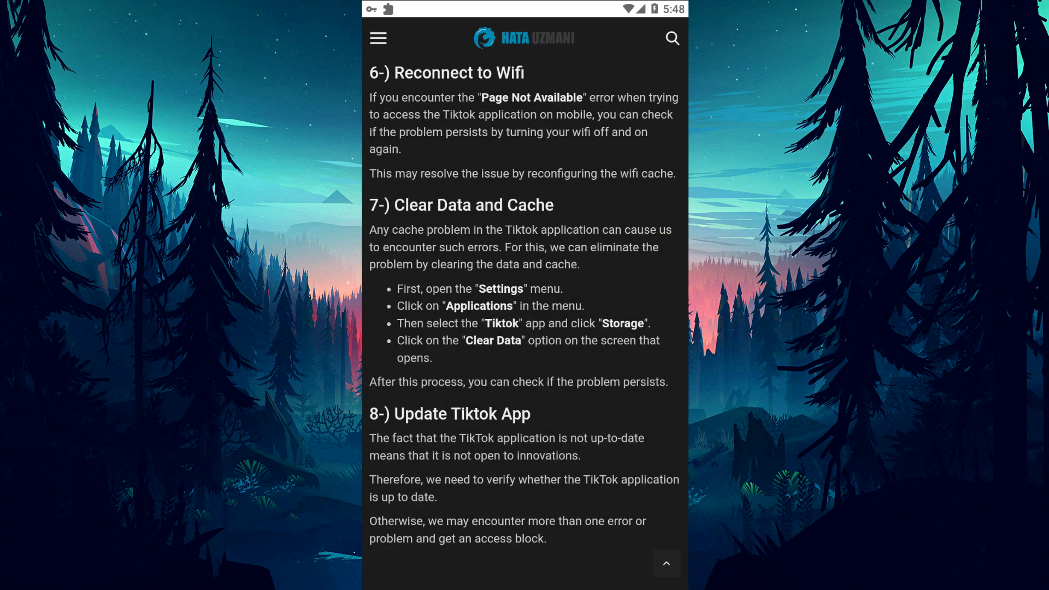
{"action": "scroll", "coordinate": [524, 300], "scroll_direction": "down", "scroll_amount": 3}
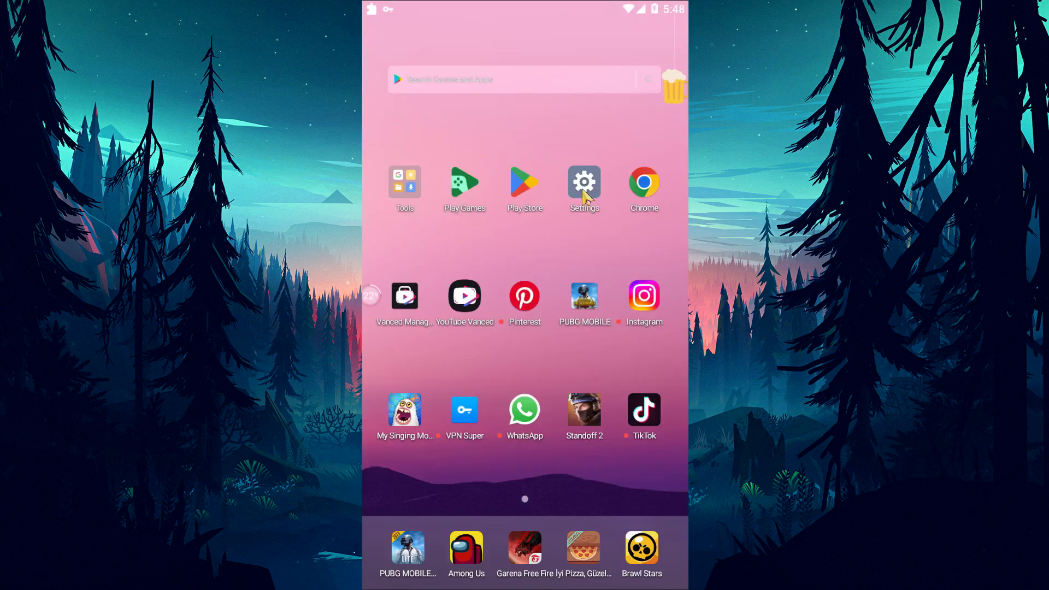
Clear data in Settings > Apps > TikTok > Storage, leaving 0 B, then go Home
{"action": "left_click", "coordinate": [584, 191]}
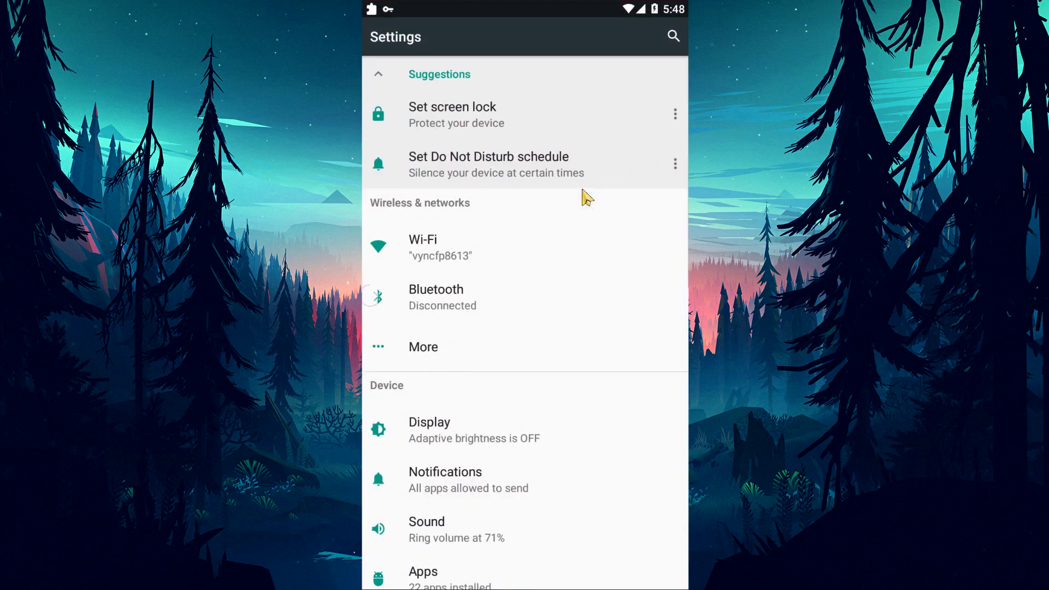
{"action": "left_click_drag", "start_coordinate": [503, 479], "coordinate": [499, 281]}
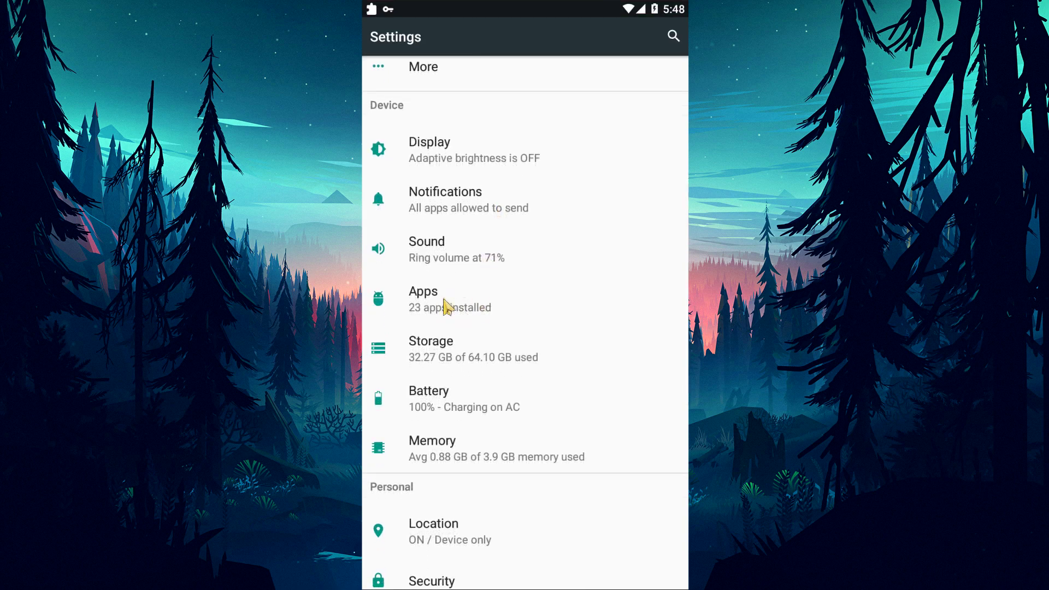
{"action": "left_click", "coordinate": [446, 306]}
{"action": "left_click_drag", "start_coordinate": [504, 461], "coordinate": [513, 199]}
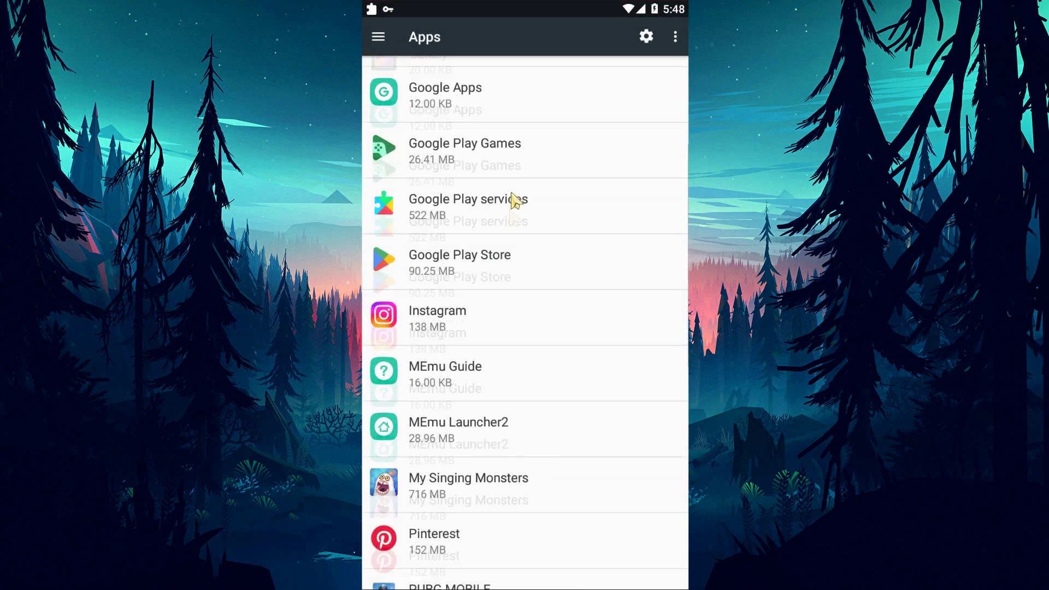
{"action": "left_click_drag", "start_coordinate": [506, 442], "coordinate": [513, 213]}
{"action": "left_click", "coordinate": [445, 407]}
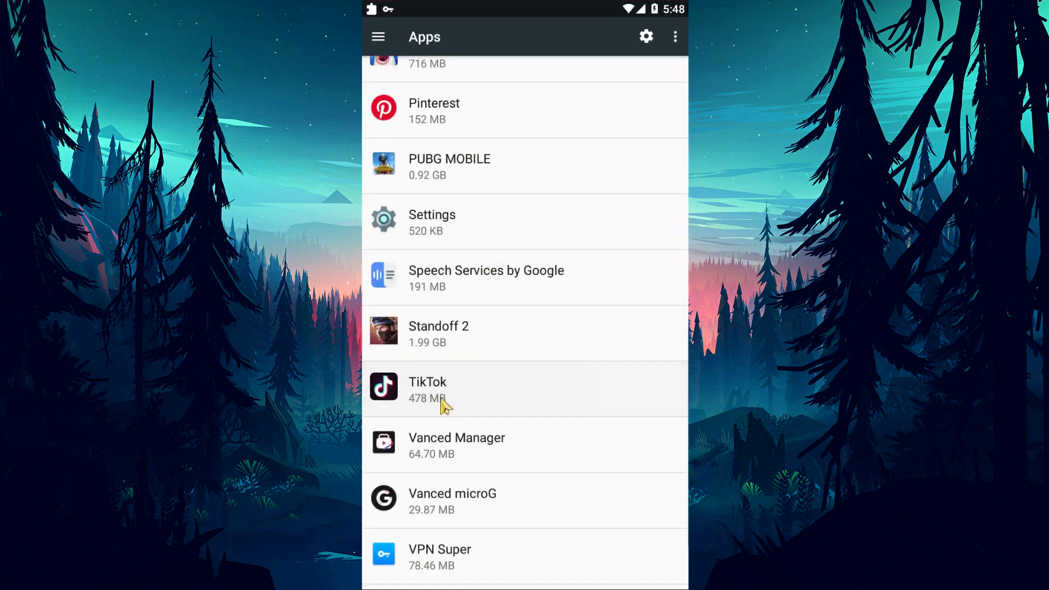
{"action": "left_click", "coordinate": [429, 206]}
{"action": "left_click", "coordinate": [433, 215]}
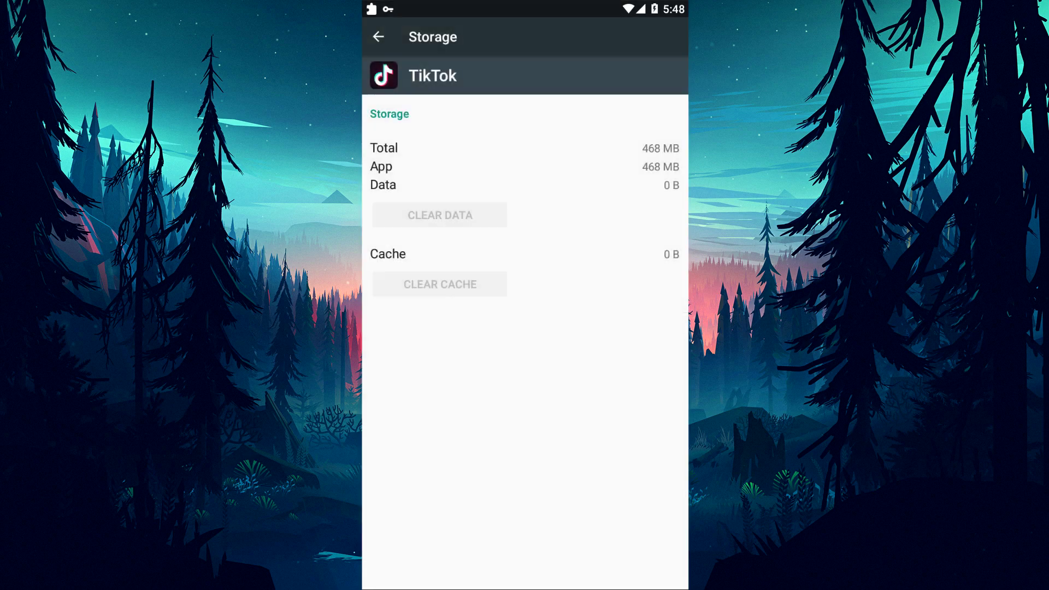
{"action": "key", "text": "Home"}
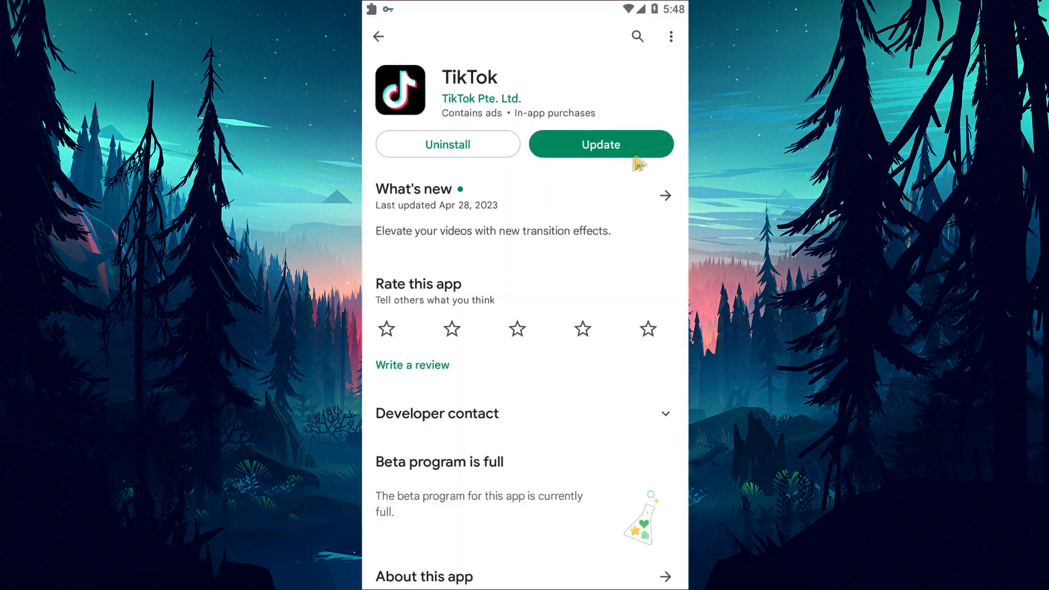
Update TikTok from its Play Store page, cancelling the uninstall confirmation
{"action": "left_click", "coordinate": [608, 155]}
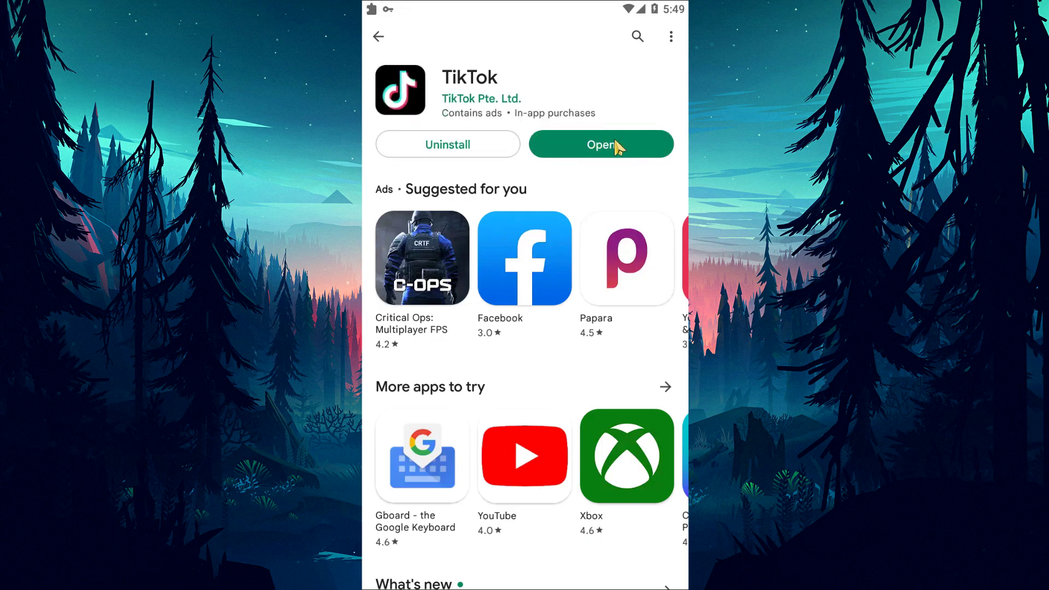
{"action": "left_click", "coordinate": [455, 149]}
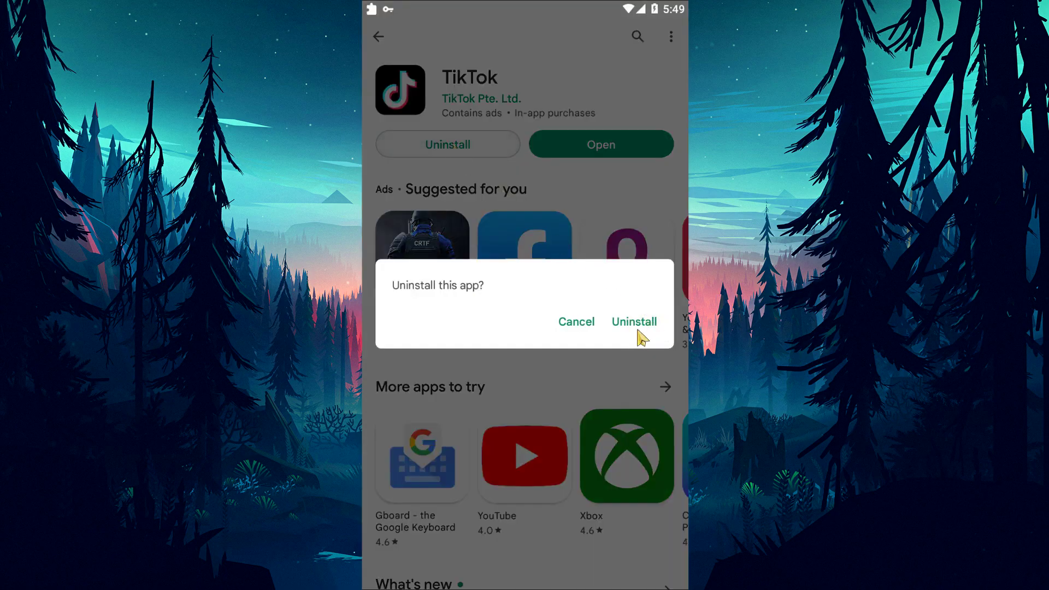
{"action": "left_click", "coordinate": [571, 323]}
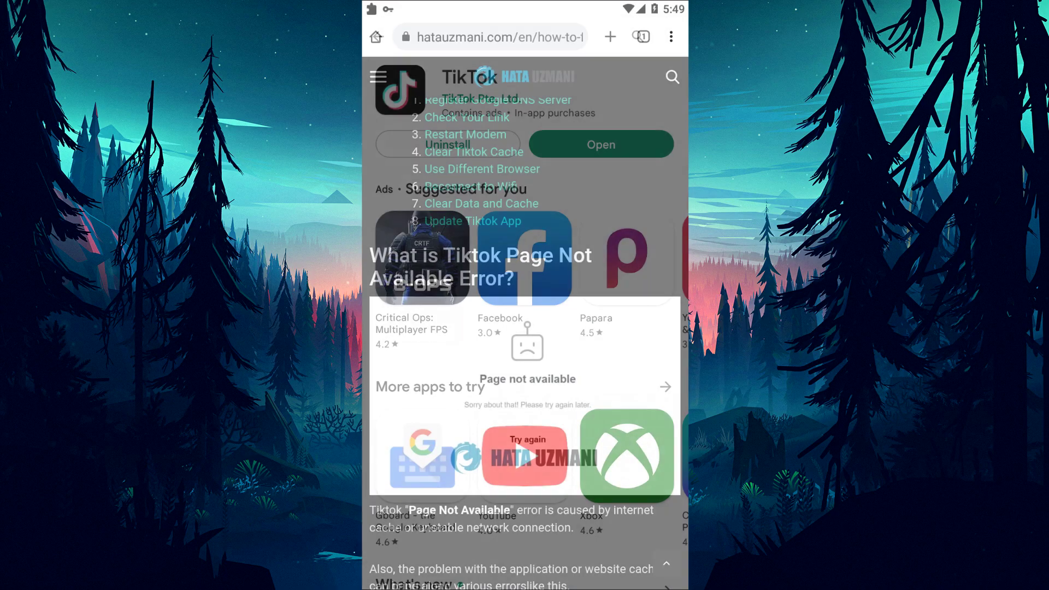